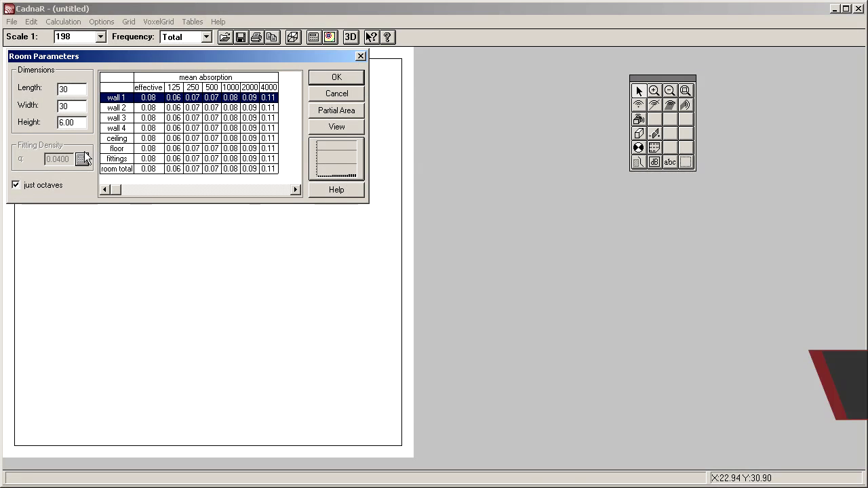
# - Select the room Length value in Room Parameters for editing
pyautogui.doubleClick(80, 89)
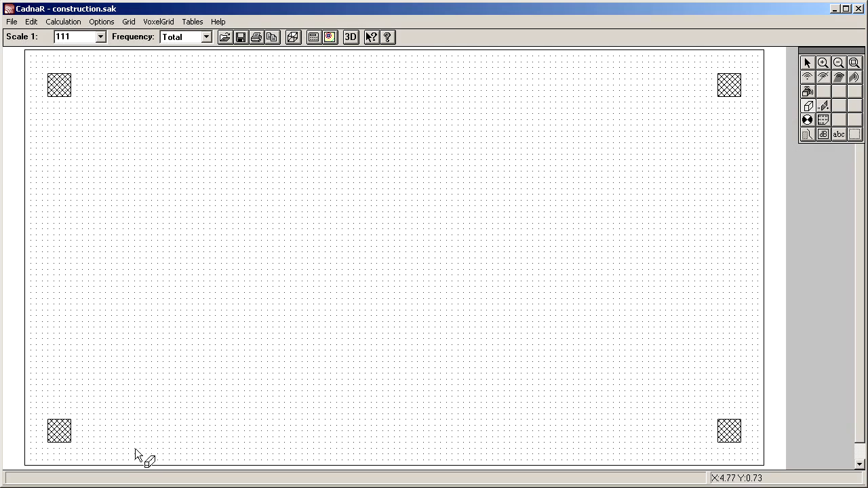
# - Draw three machine-block obstacles along the bottom of the hall
pyautogui.moveTo(186, 435); pyautogui.dragTo(222, 311)
pyautogui.moveTo(296, 359); pyautogui.dragTo(382, 310)
pyautogui.moveTo(463, 430); pyautogui.dragTo(551, 310)
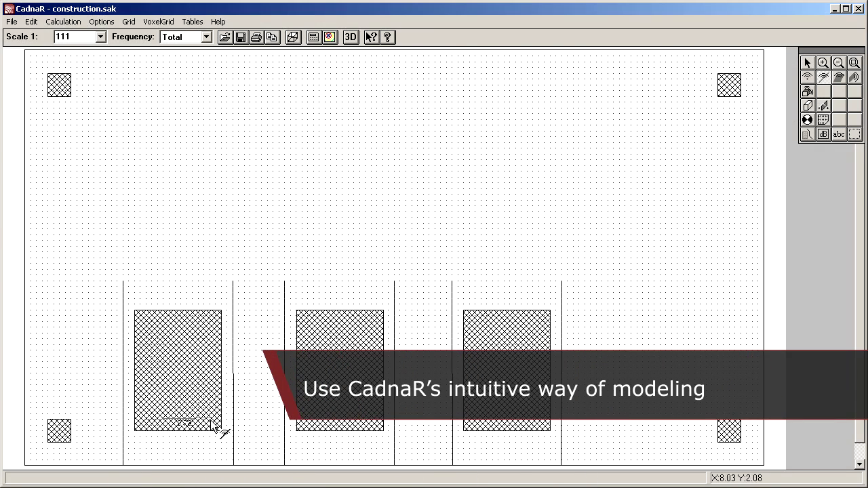
pyautogui.scroll(1, 196, 420)
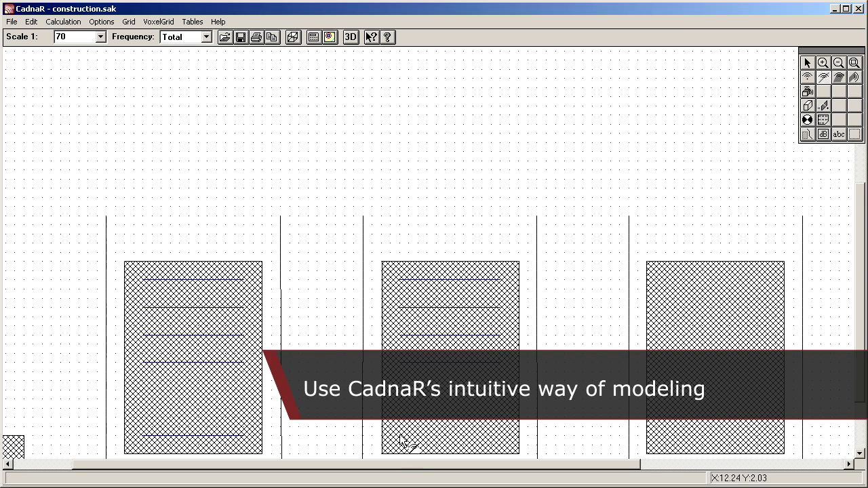
pyautogui.scroll(-1, 190, 105)
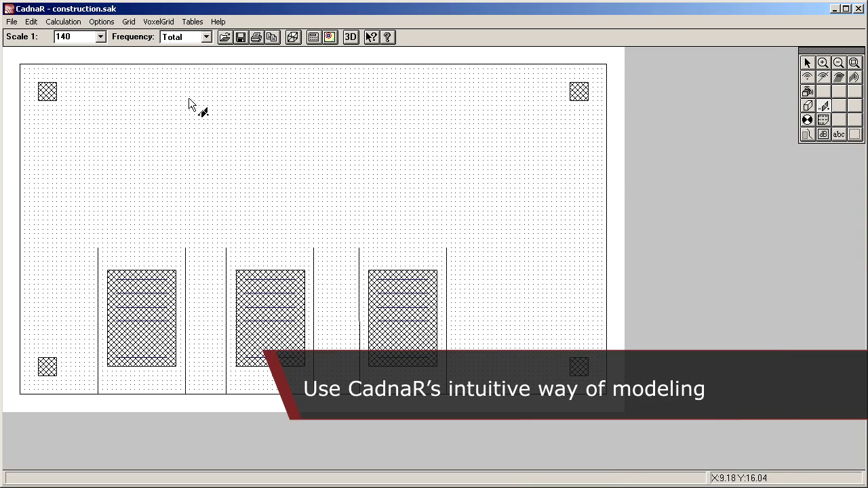
pyautogui.scroll(1, 254, 89)
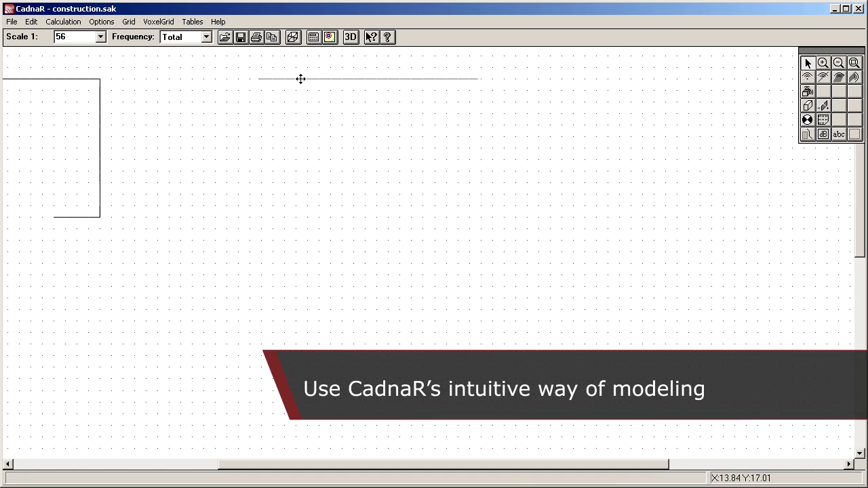
# - Complete the second outline and draw a tall block at the hall's right edge
pyautogui.click(481, 78)
pyautogui.click(481, 219)
pyautogui.doubleClick(266, 219)
pyautogui.scroll(-1, 607, 118)
pyautogui.moveTo(607, 118)
pyautogui.mouseDown()
pyautogui.moveTo(574, 121)
pyautogui.moveTo(568, 145)
pyautogui.mouseUp()
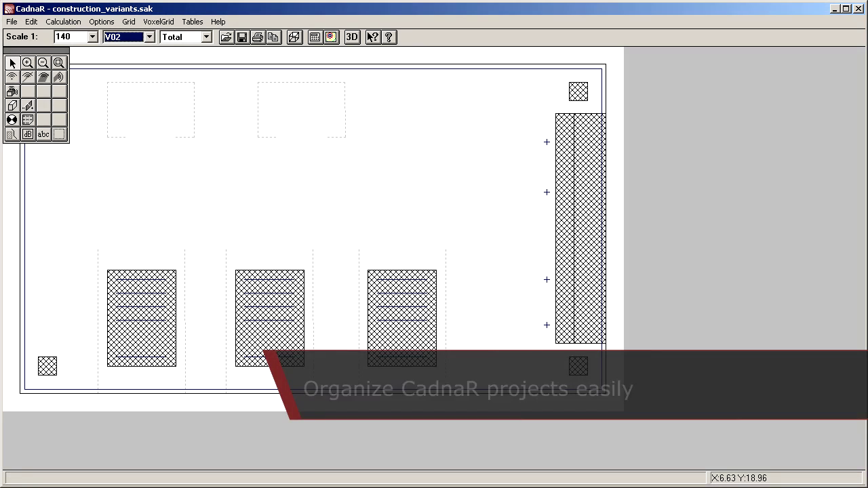
# - Switch the active model variant from V02 to V01
pyautogui.hotkey('alt', 'Down')
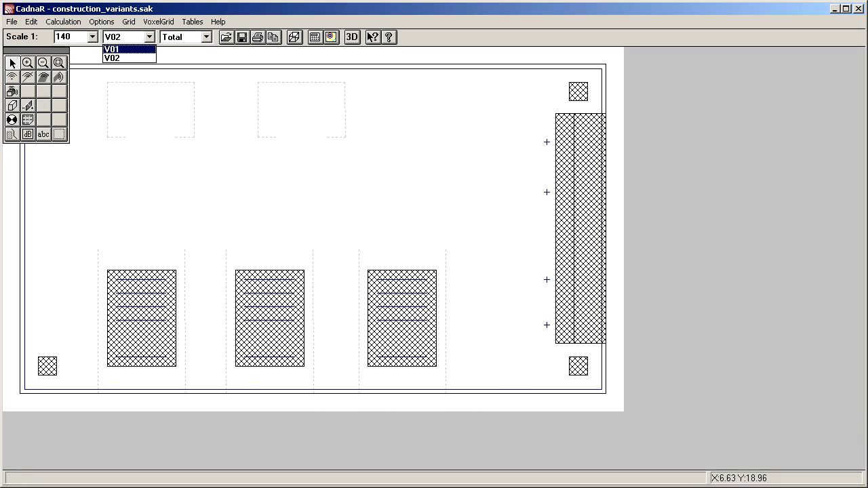
pyautogui.press('Return')
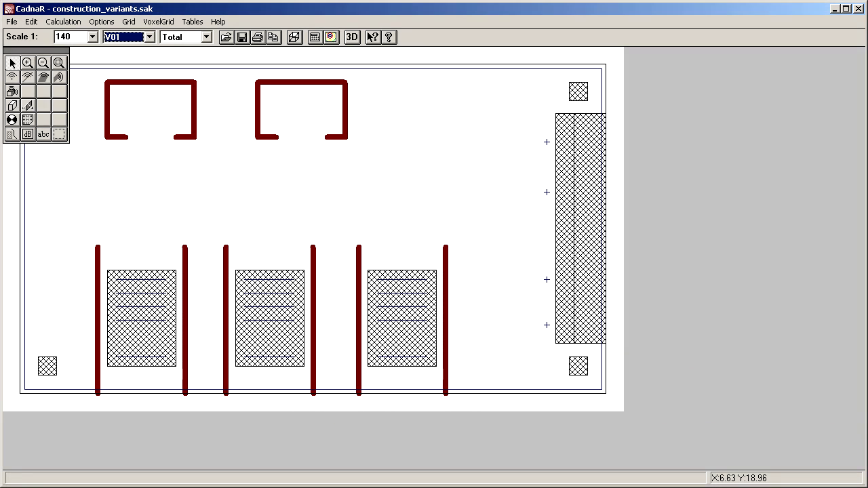